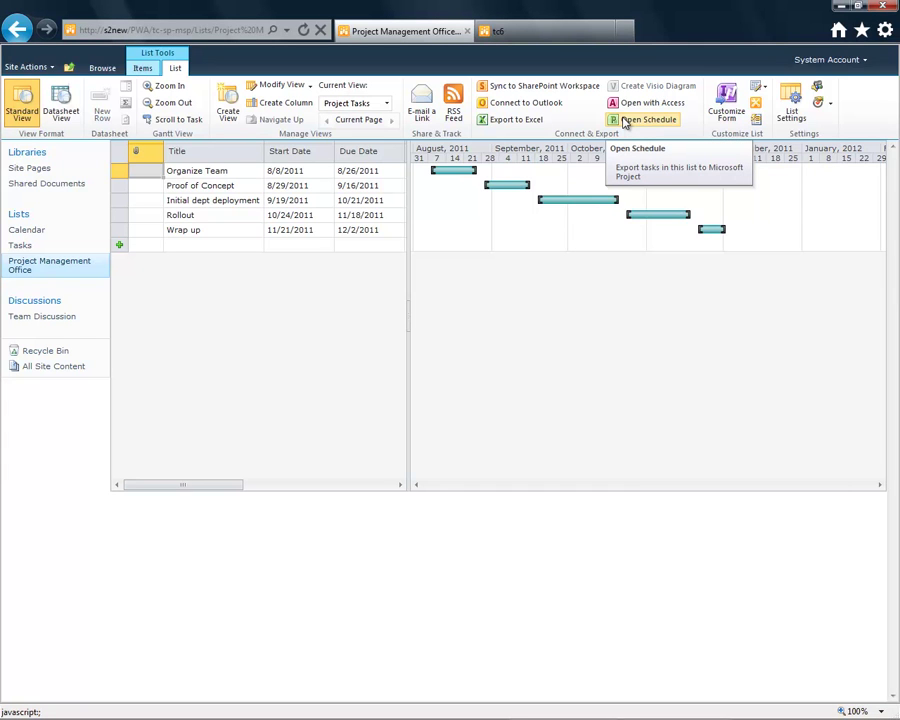
- Open the Project Management Office task list's schedule in Microsoft Project, accept the site, and fit all task bars in the Gantt chart
click(624, 121)
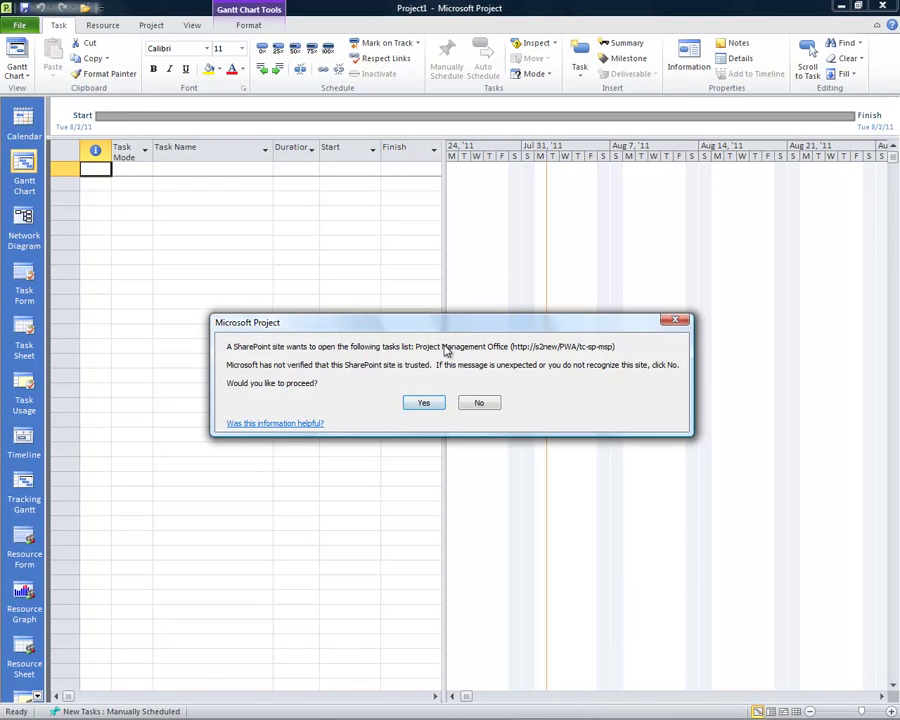
click(423, 405)
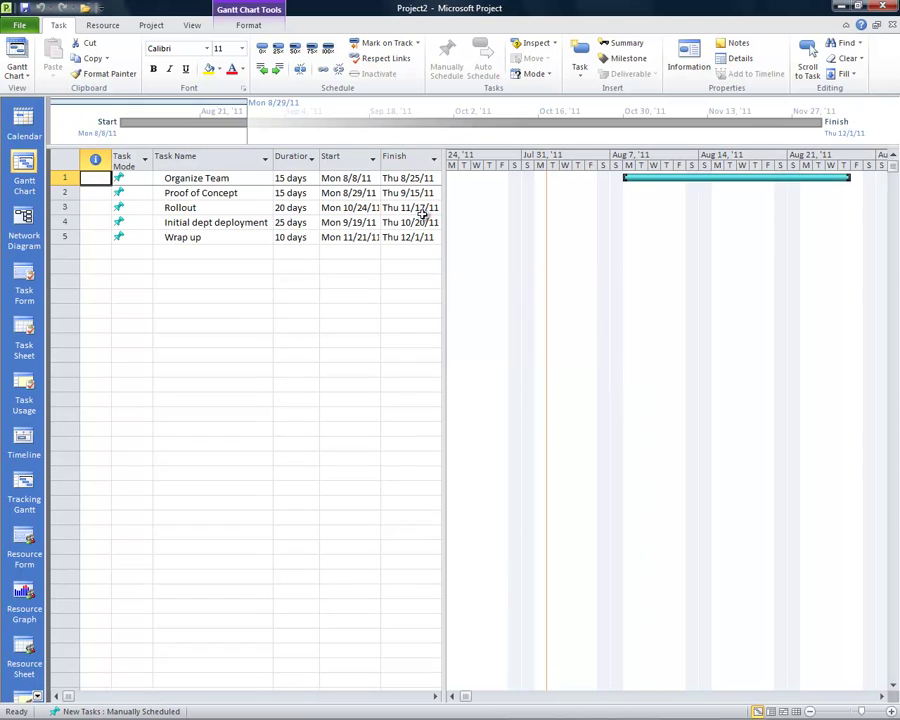
click(810, 711)
click(810, 711)
click(883, 697)
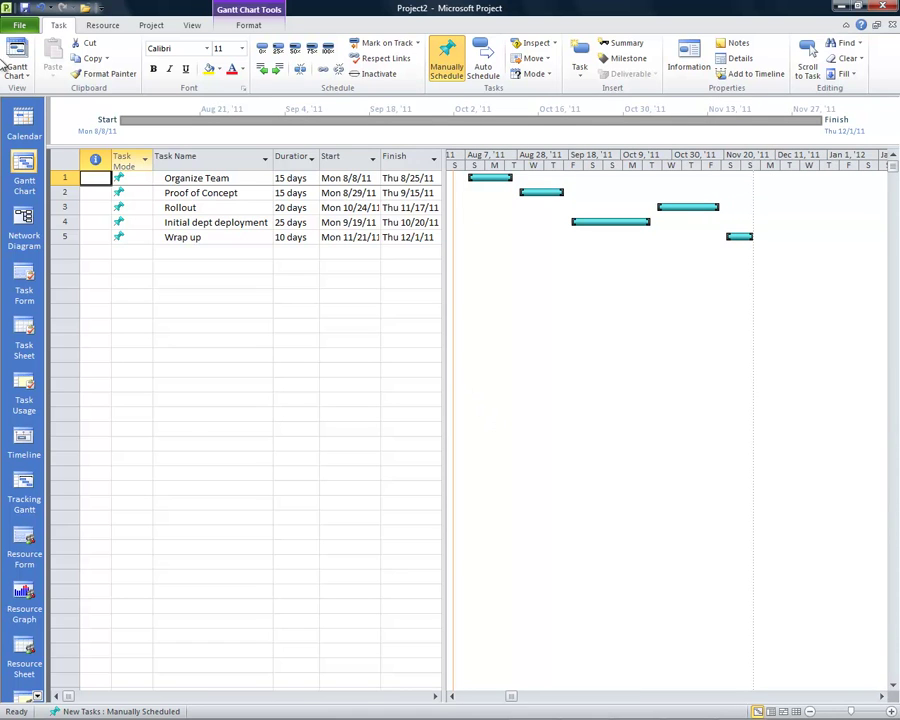
- Save the project as EPM_PMO.mpp in the TimeControl folder, replacing the existing file, and close Microsoft Project
click(18, 25)
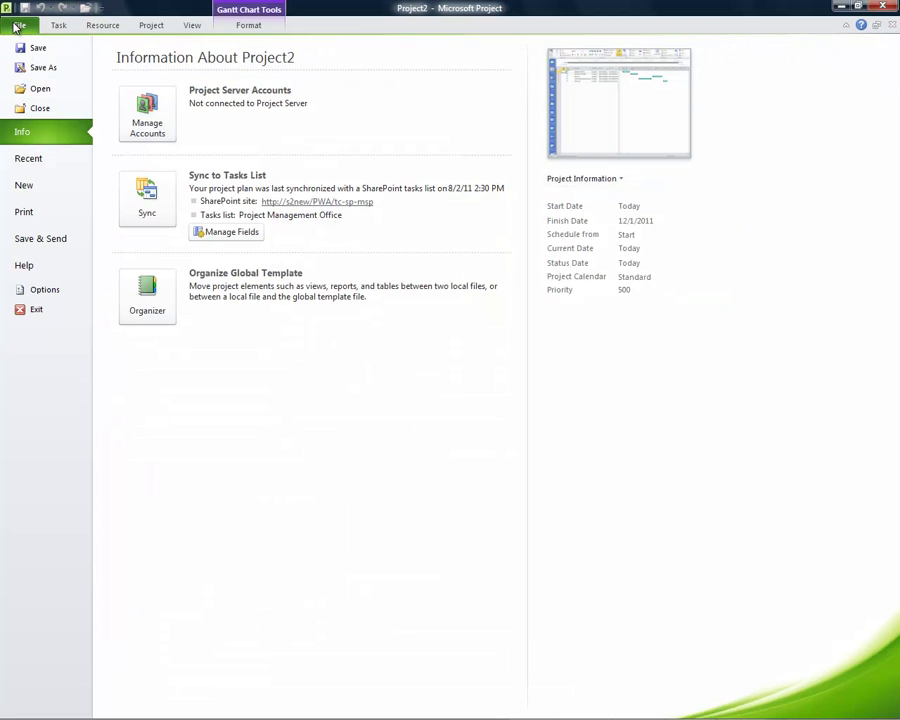
click(43, 67)
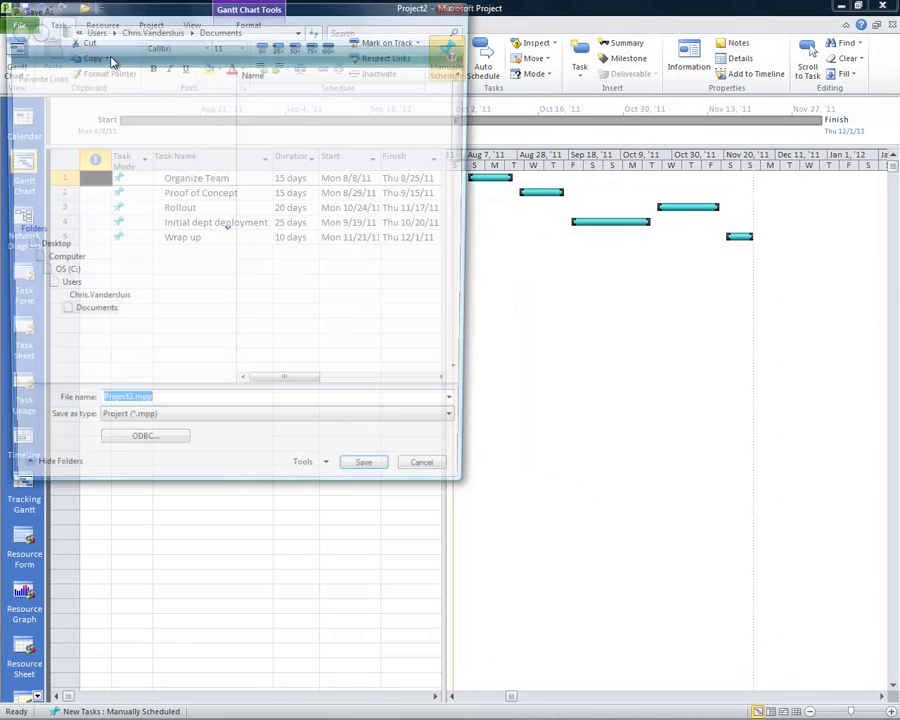
click(50, 110)
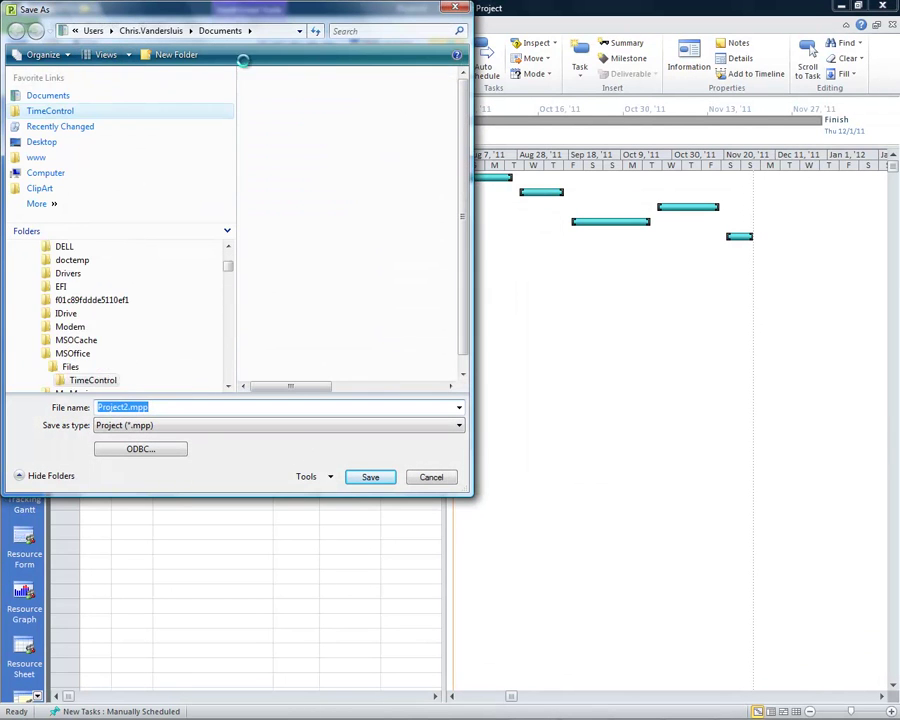
click(262, 90)
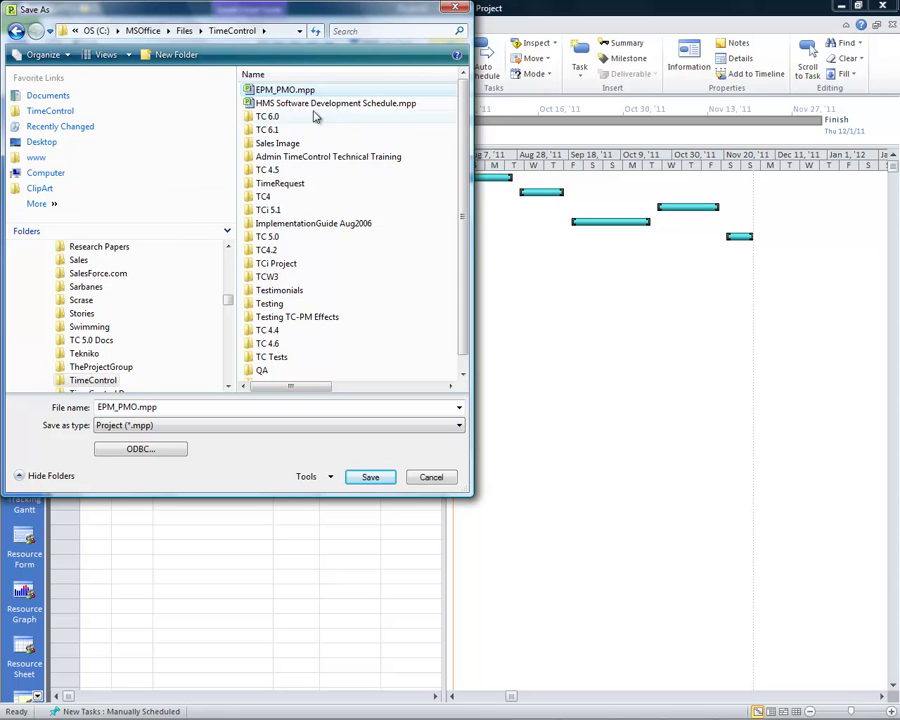
click(371, 478)
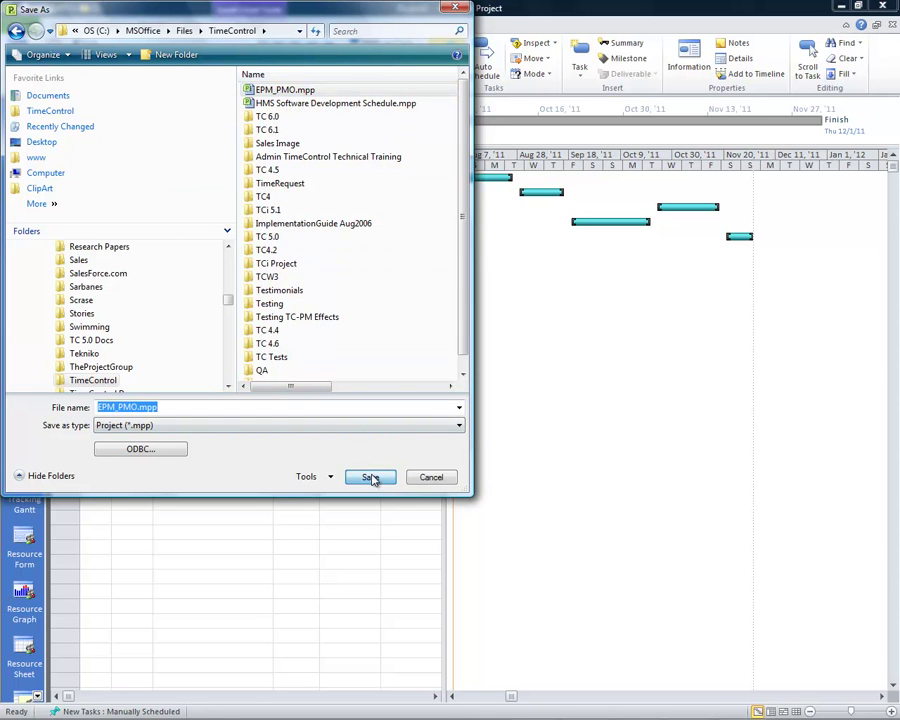
click(418, 409)
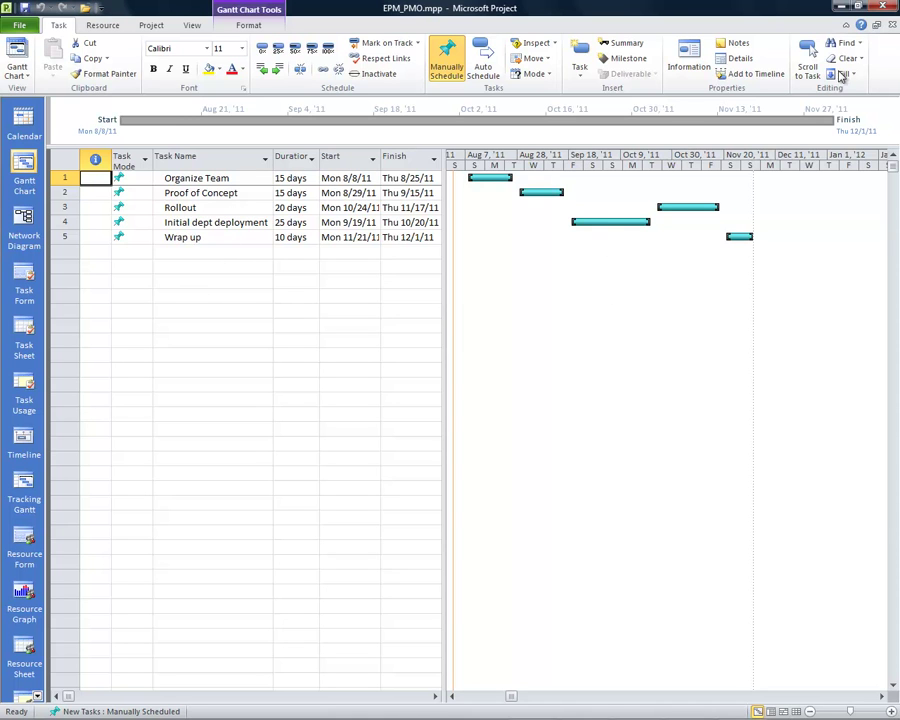
click(883, 8)
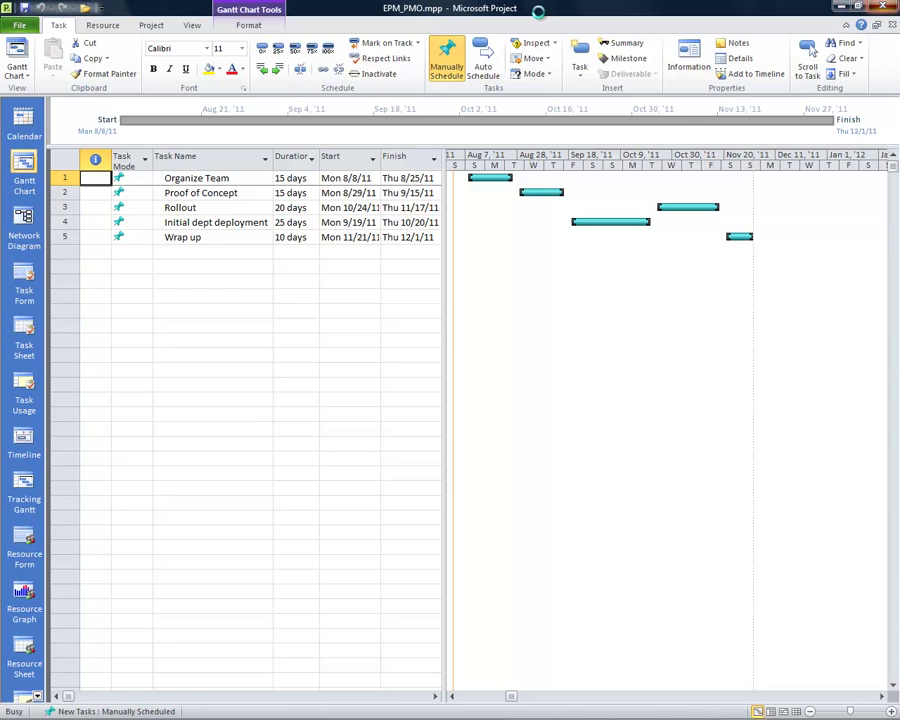
- Switch to the TimeControl page and log in under the user's own account rather than as an alternate user
click(516, 31)
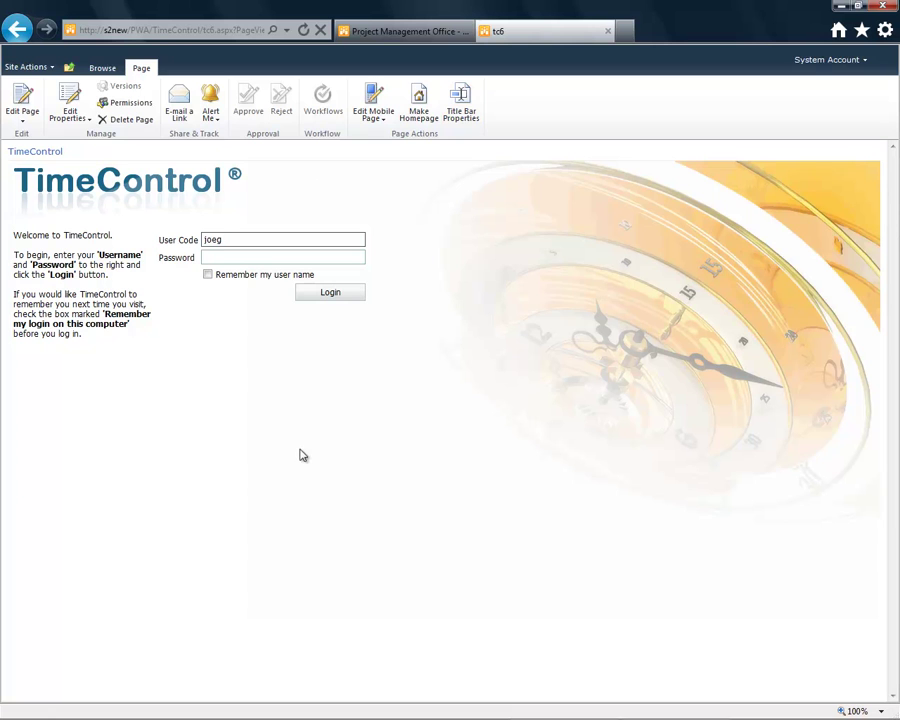
click(339, 299)
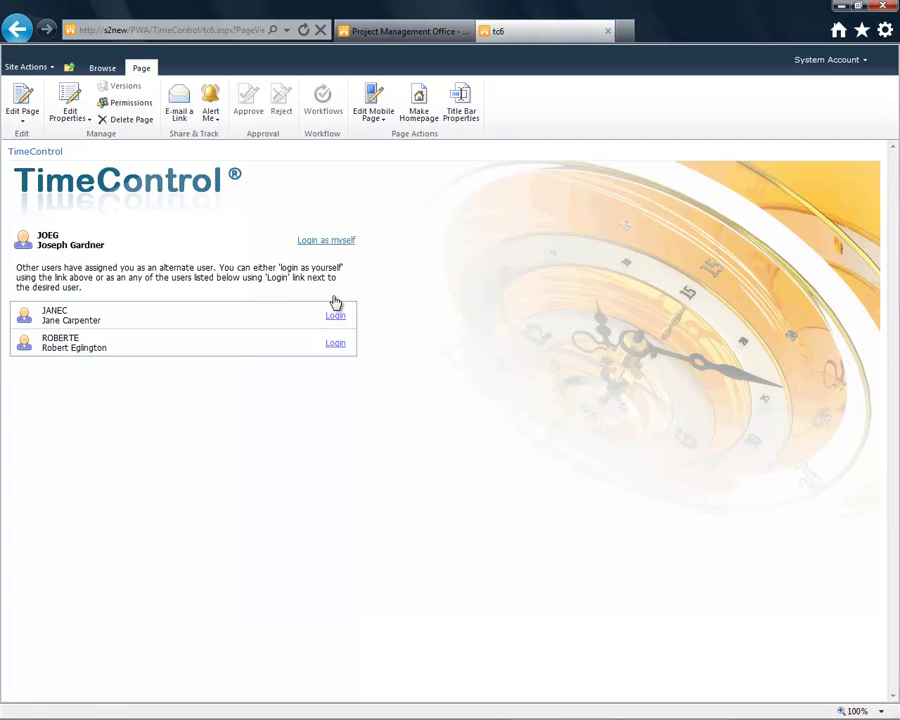
click(318, 243)
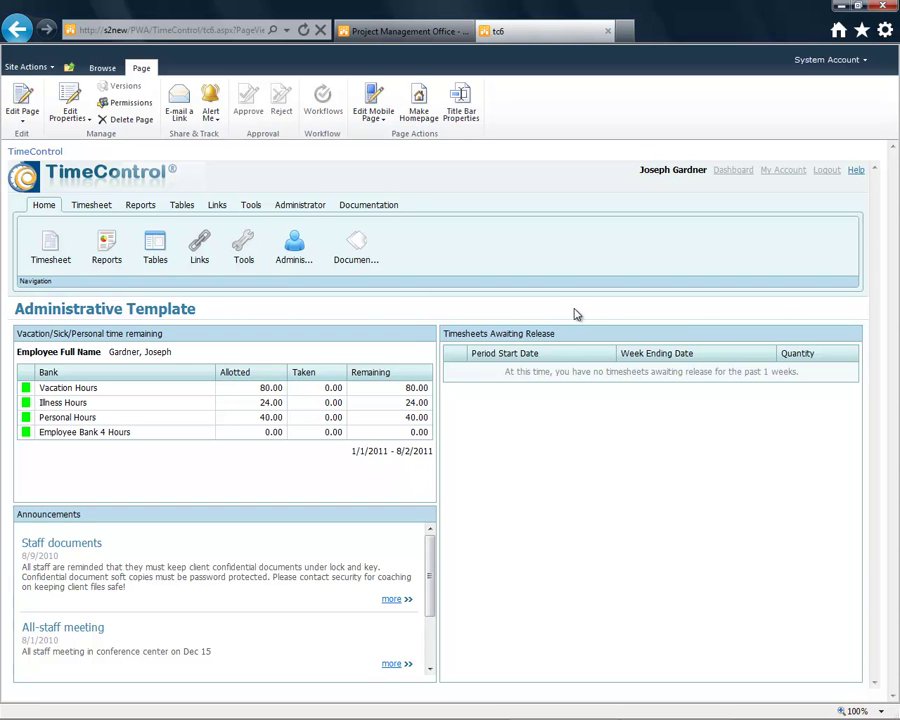
- Review the transfer options of the EPM-PMO project in the project table
click(181, 207)
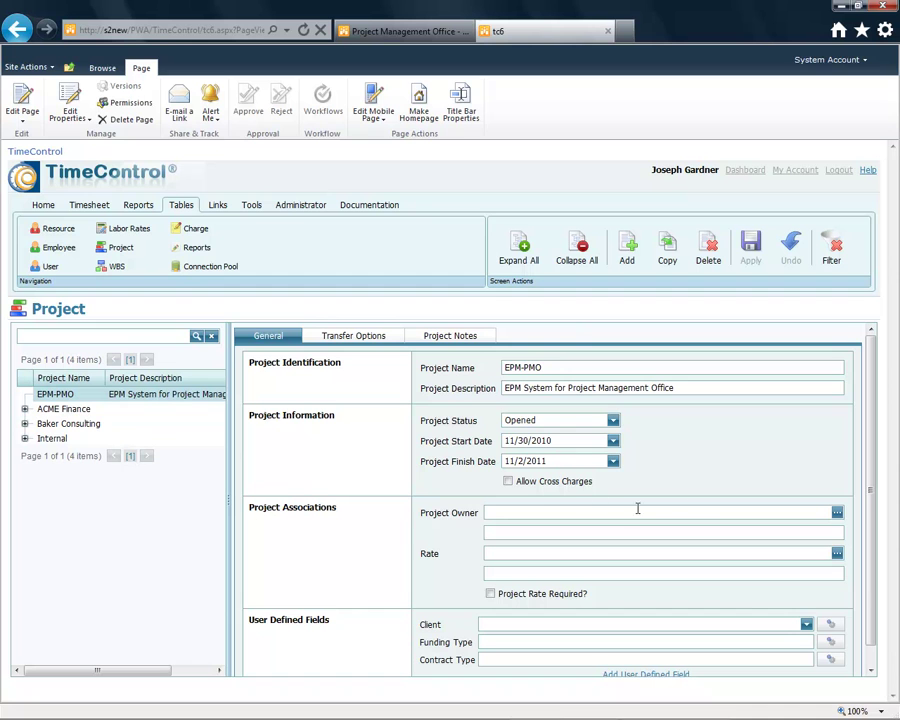
click(345, 339)
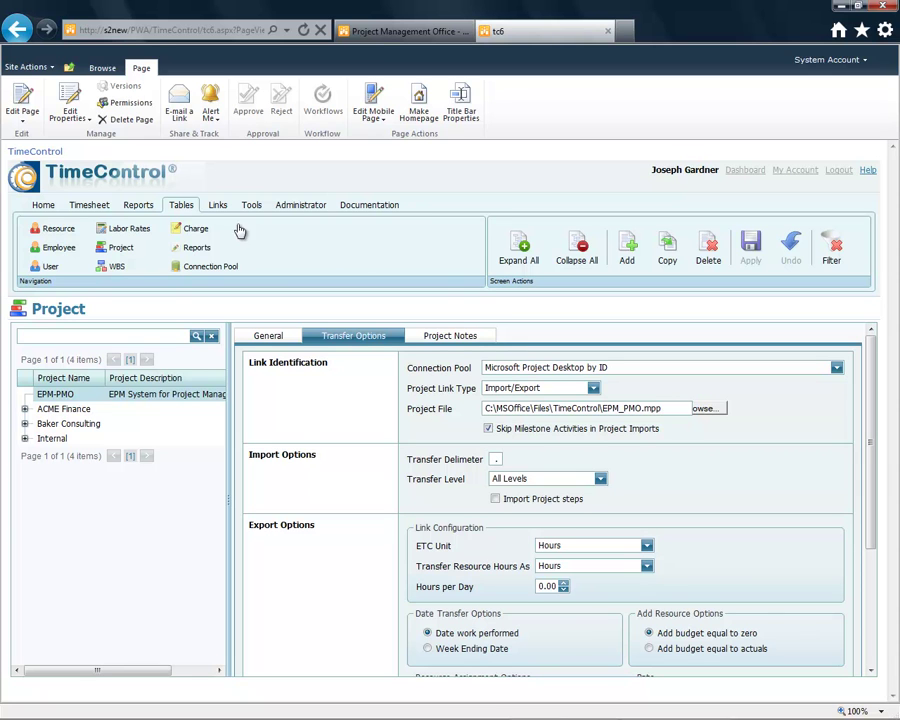
- Create a new timesheet for the period June 4 to June 10, 2011
click(88, 208)
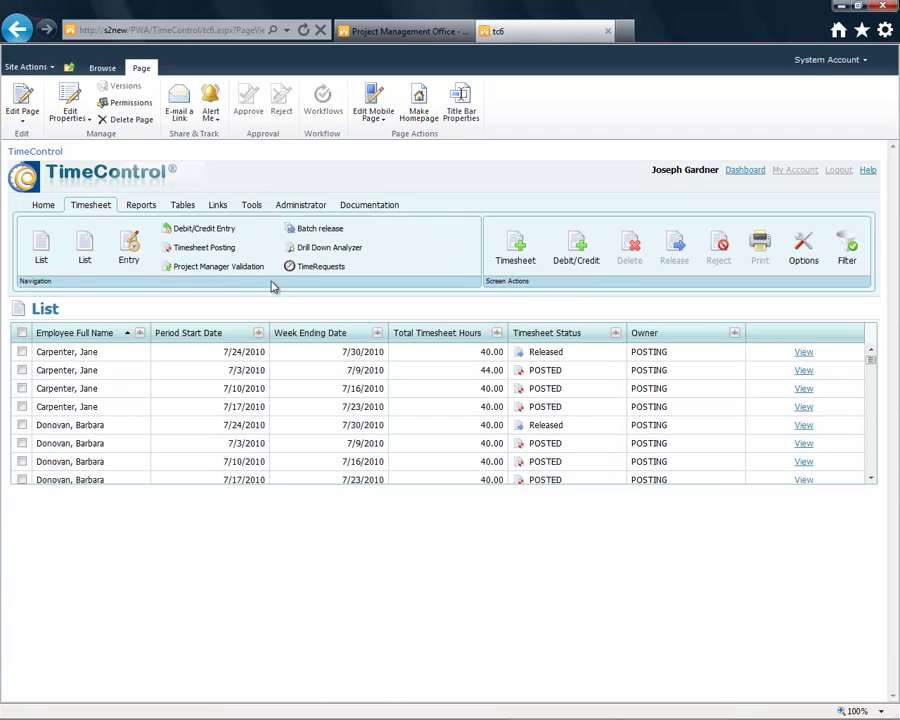
click(517, 245)
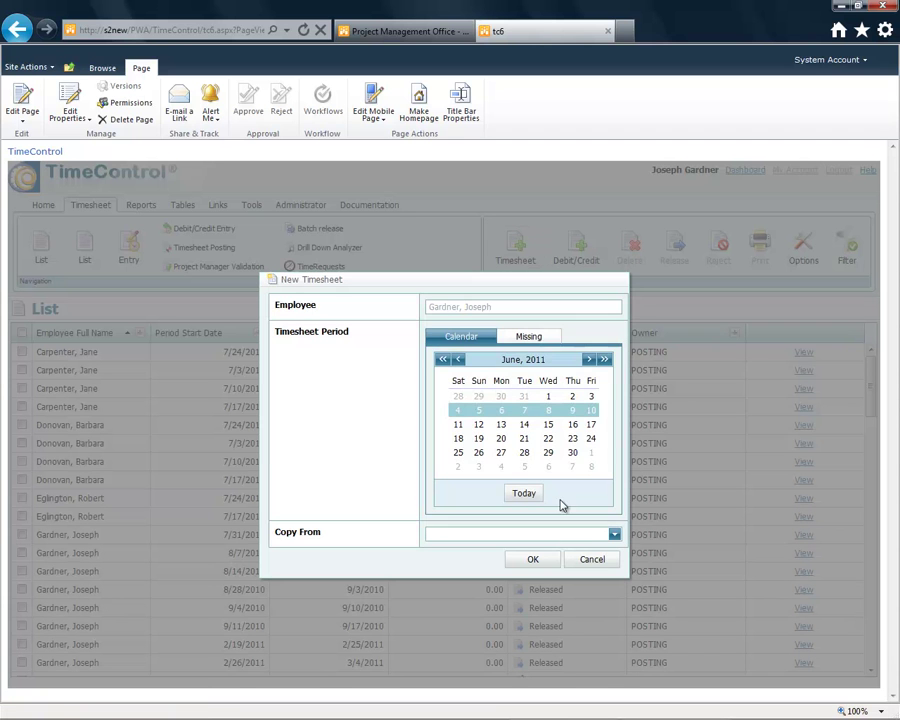
click(546, 560)
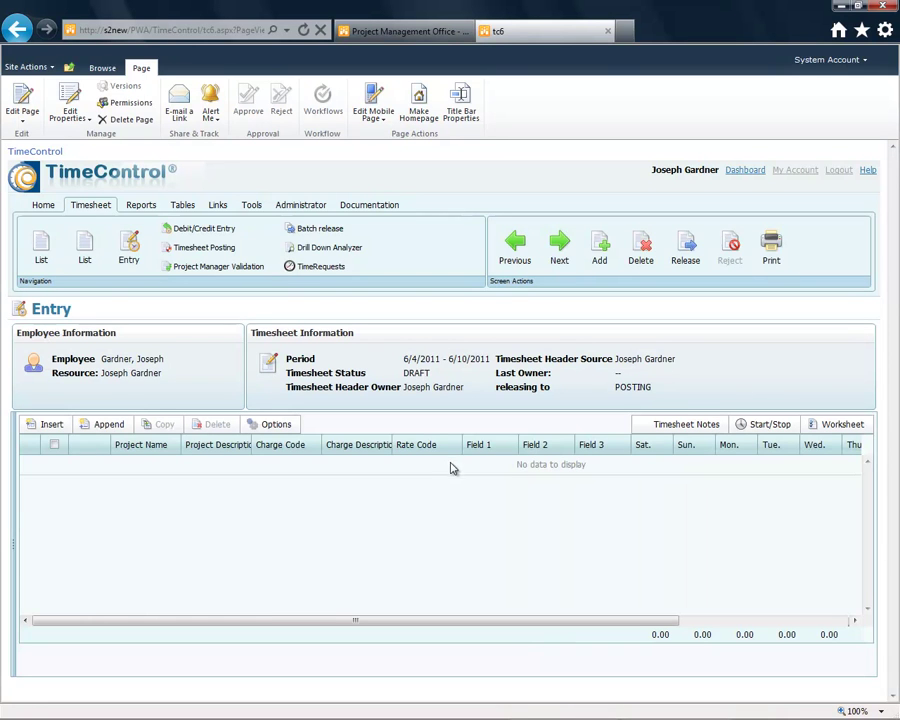
- Insert a timesheet line and assign it to the EPM-PMO project
click(48, 430)
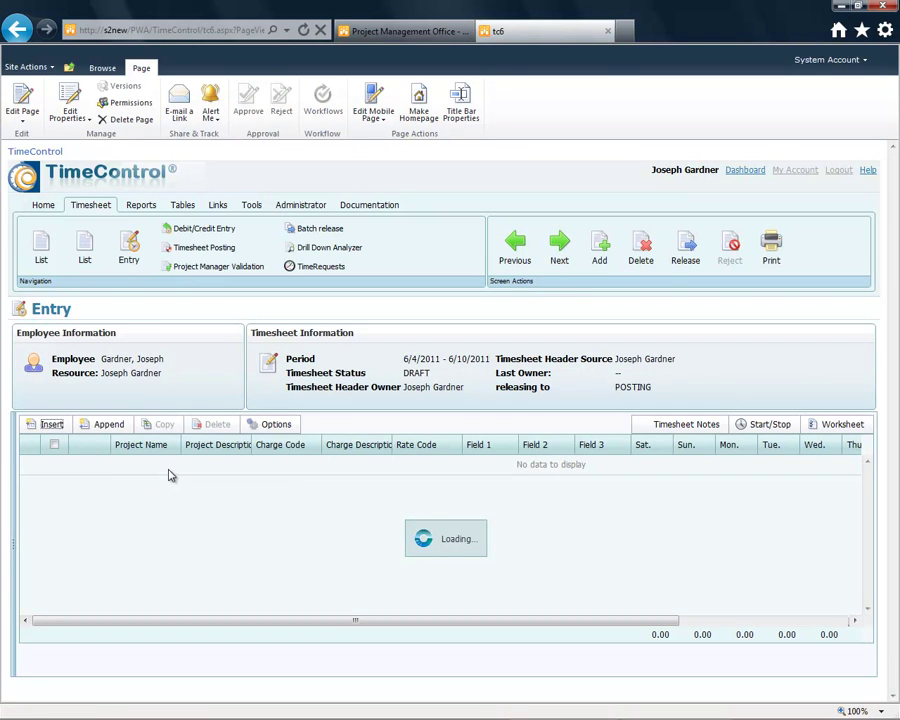
click(173, 464)
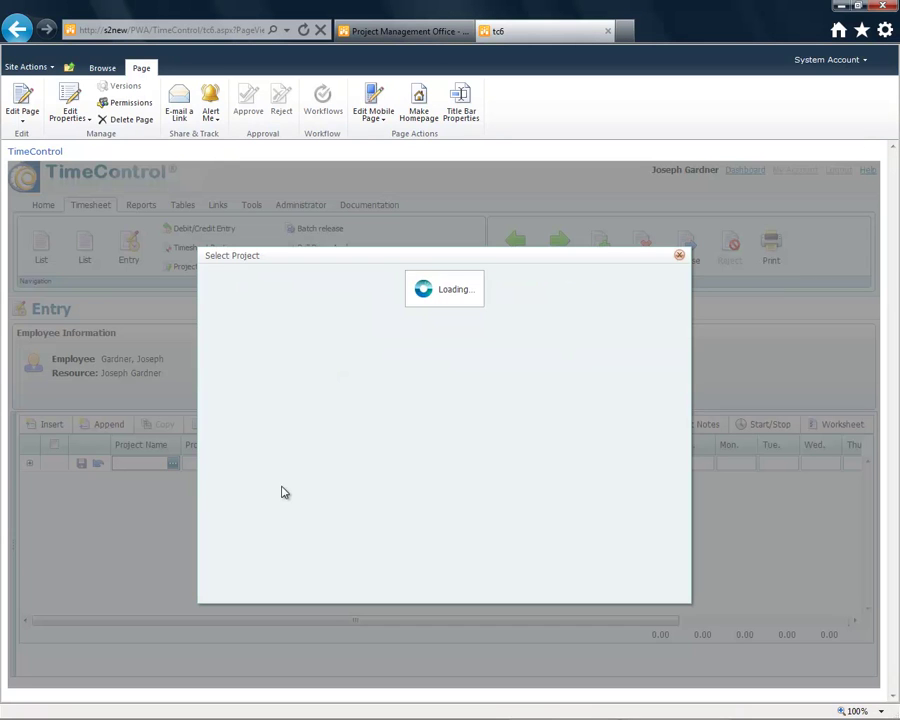
click(246, 316)
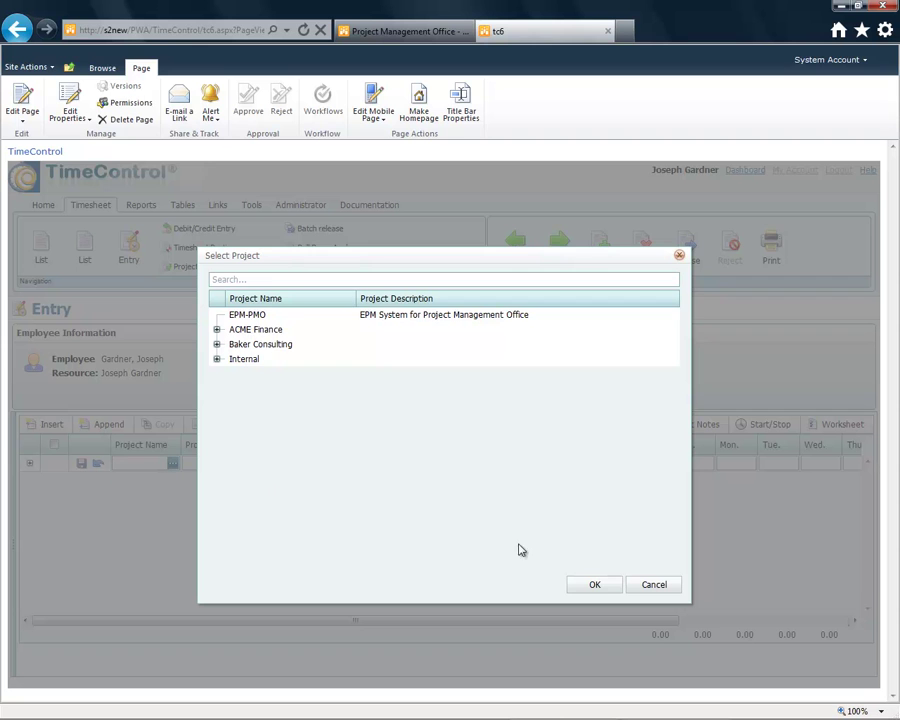
click(596, 588)
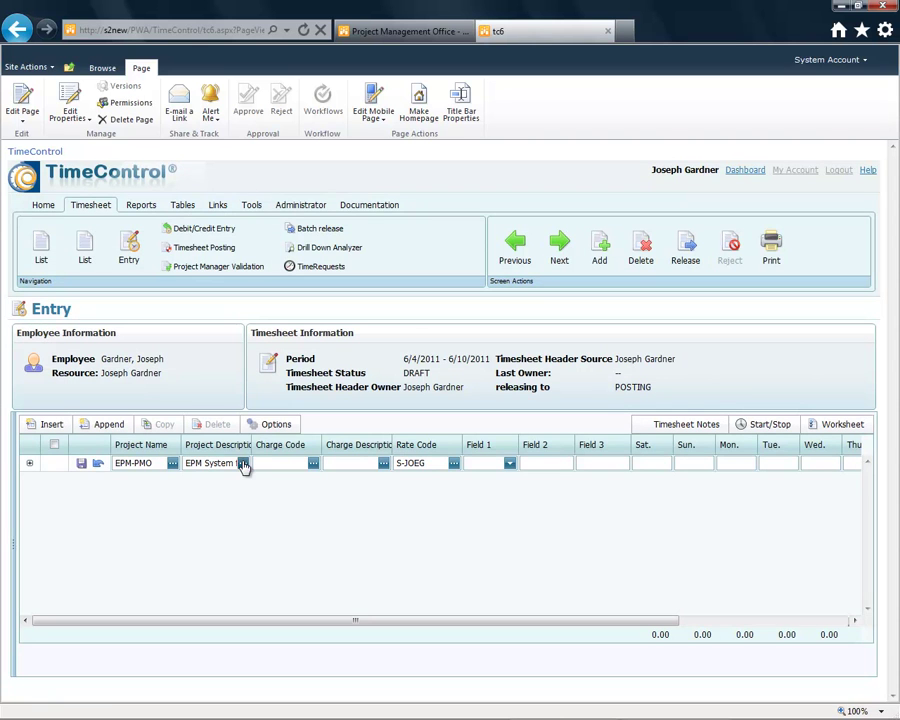
click(243, 464)
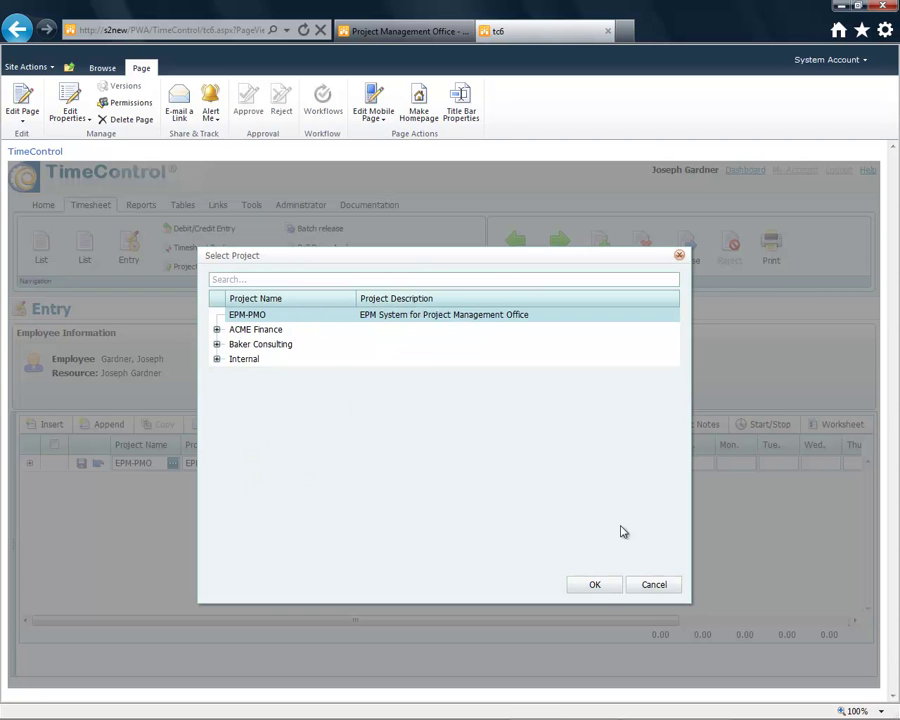
click(652, 586)
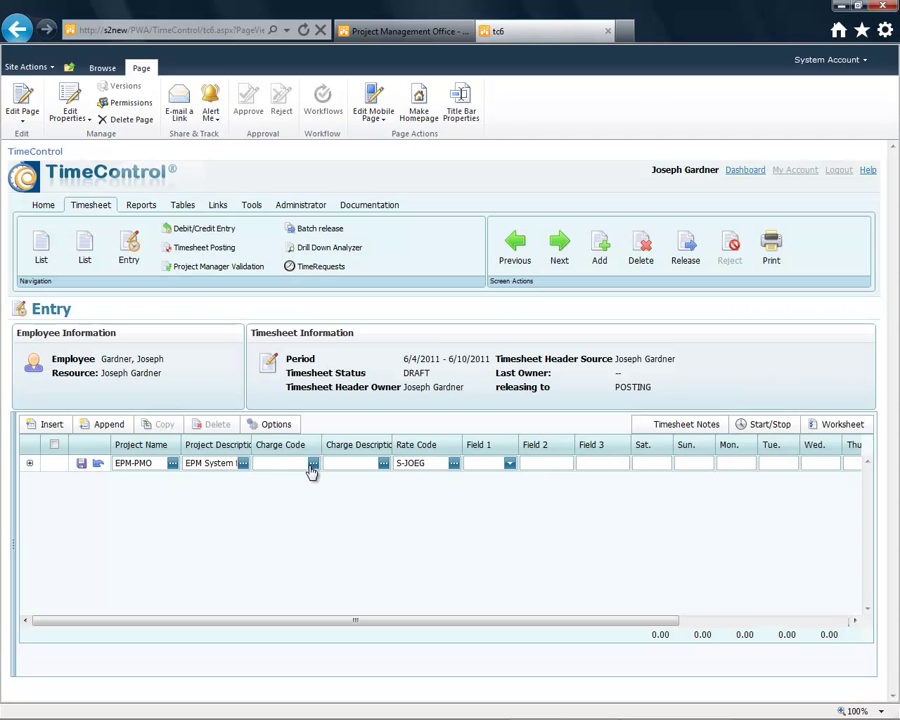
- Set the line's charge code to EPM-PMO.1, Proof of Concept
click(313, 465)
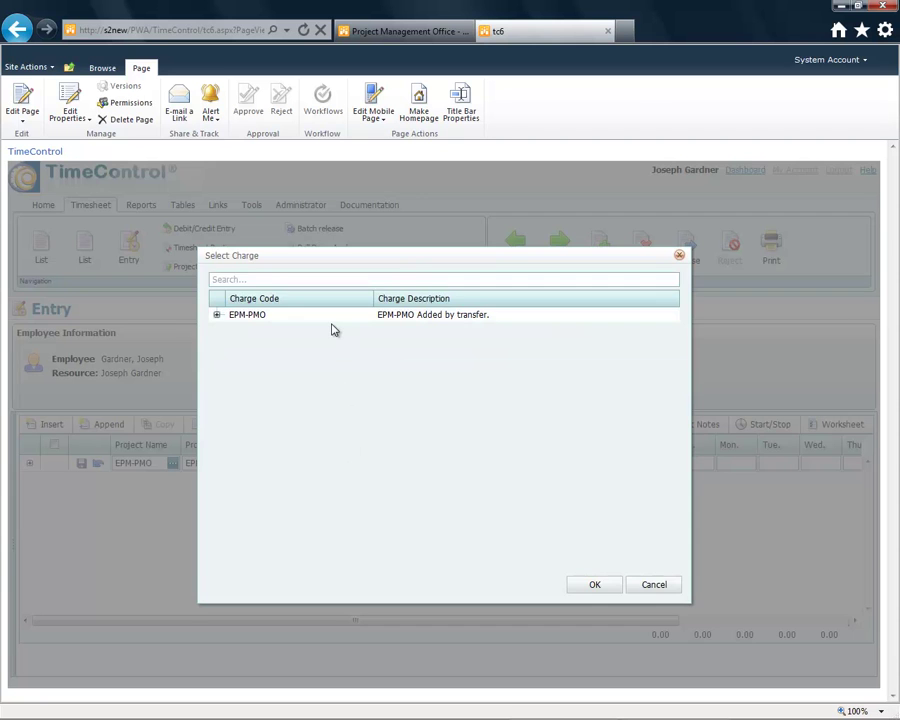
click(217, 315)
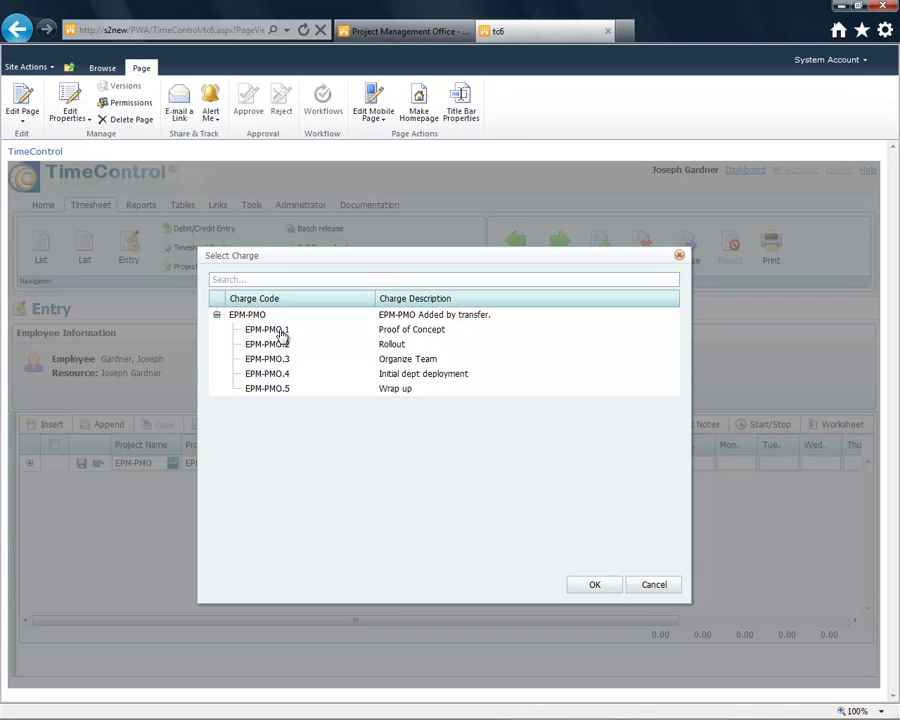
click(282, 331)
click(595, 586)
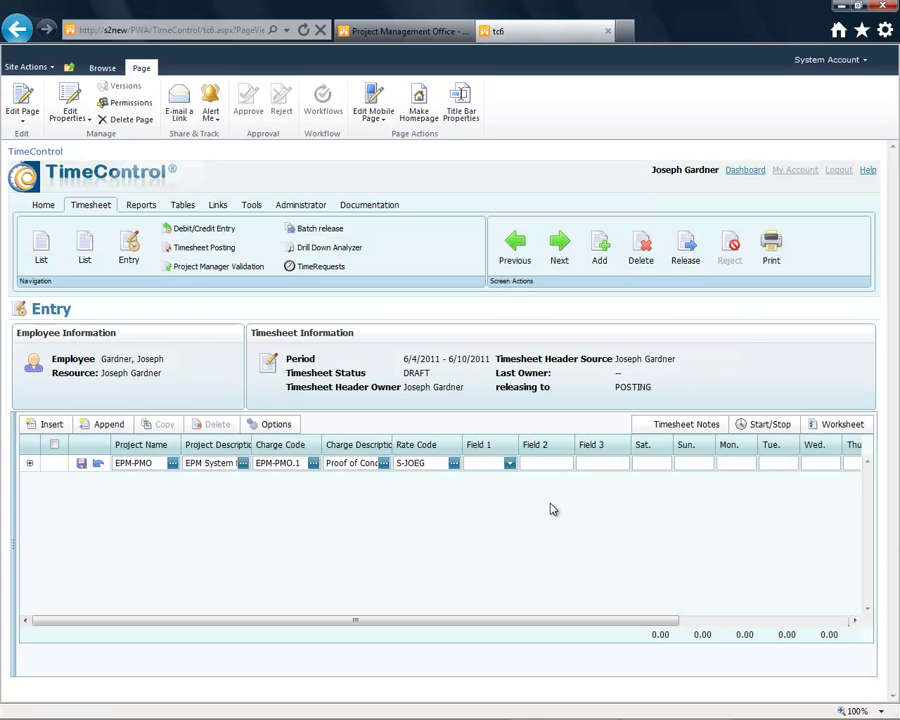
- Enter 8 hours for each day from Monday to Friday on the Proof of Concept line and save the line
click(736, 462)
text(8)
key(Tab)
text(8)
key(Tab)
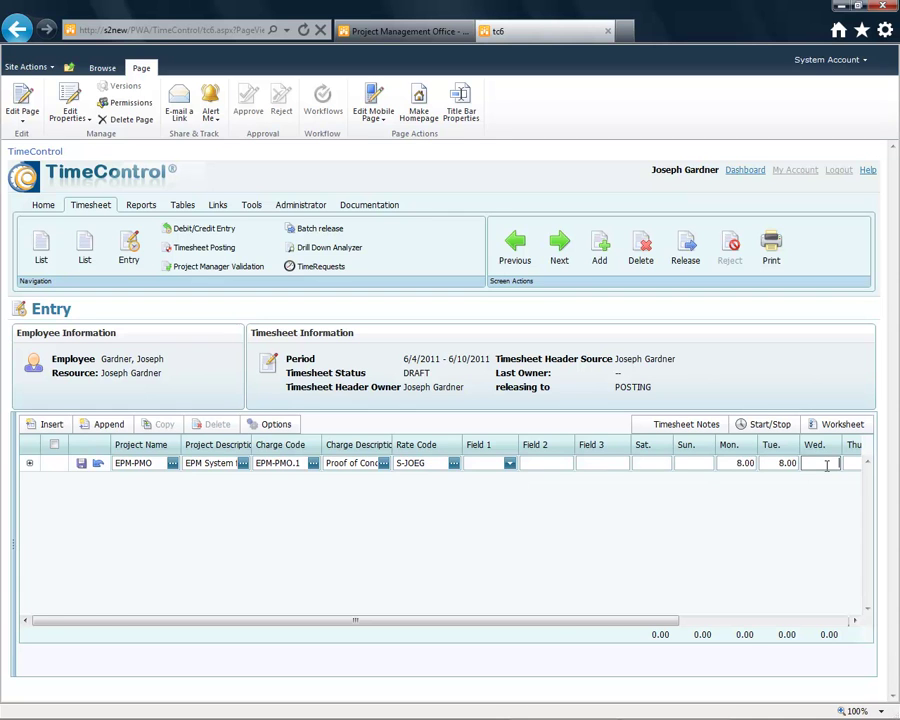
text(8)
key(Tab)
text(8	8)
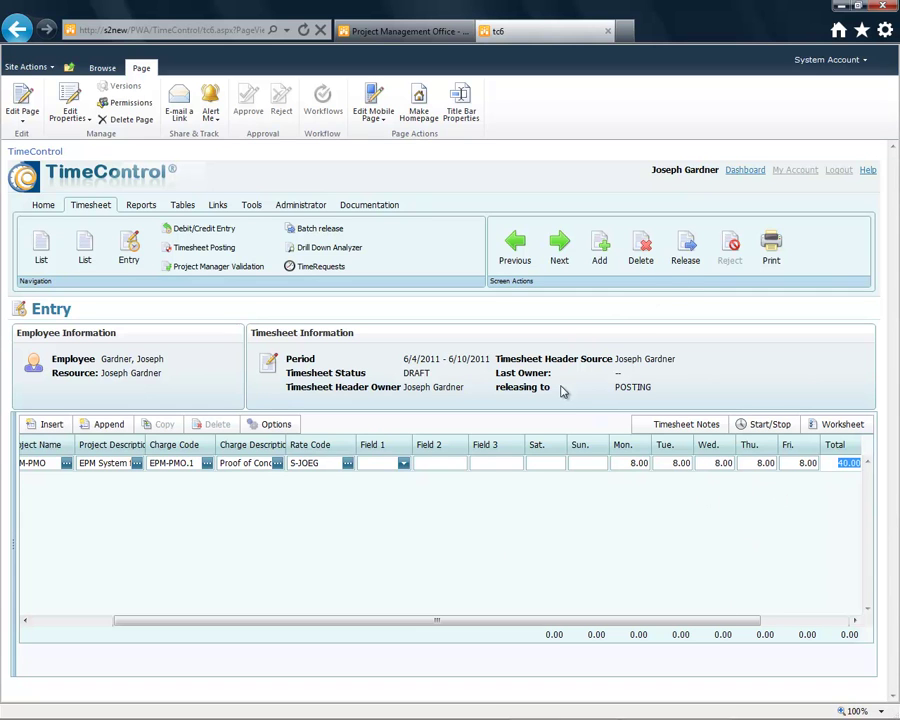
click(70, 619)
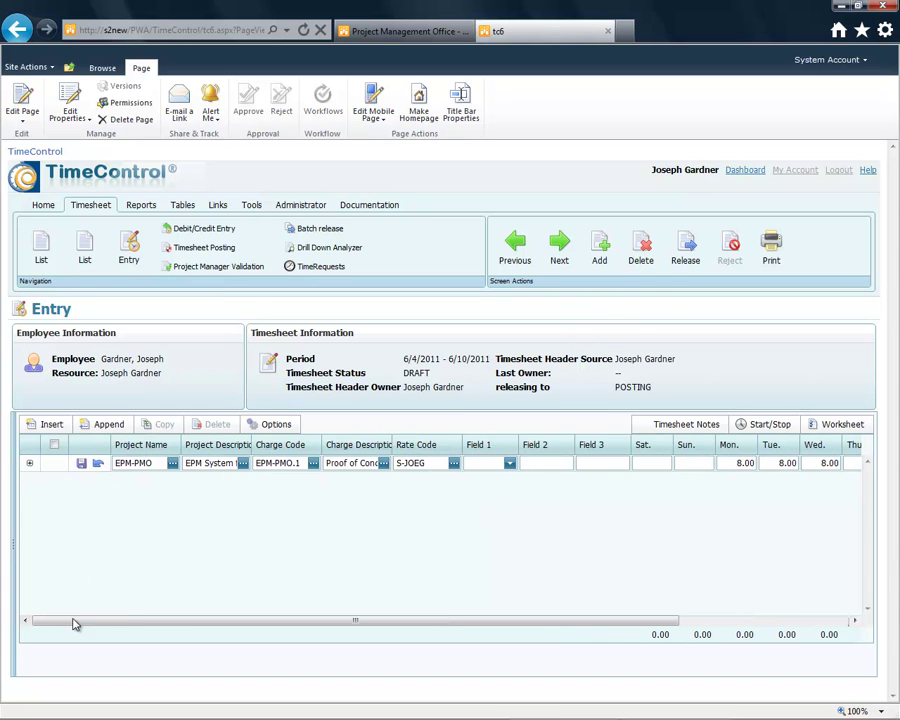
click(81, 463)
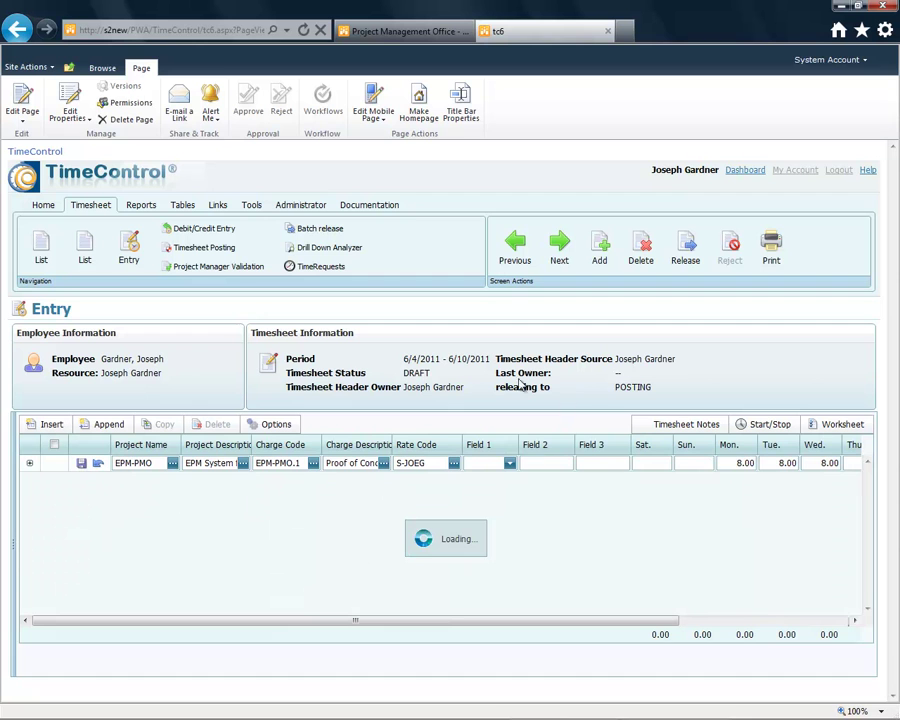
- Hide the Field 1, Field 2 and Field 3 columns in the timesheet and widen the Project Description column
click(268, 428)
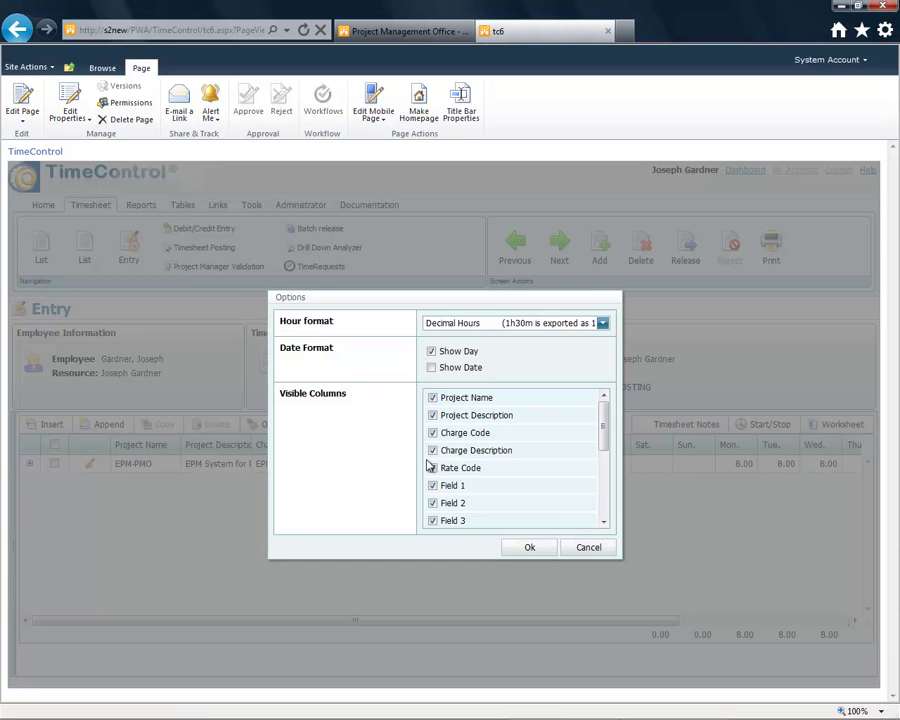
click(432, 485)
click(432, 503)
click(432, 520)
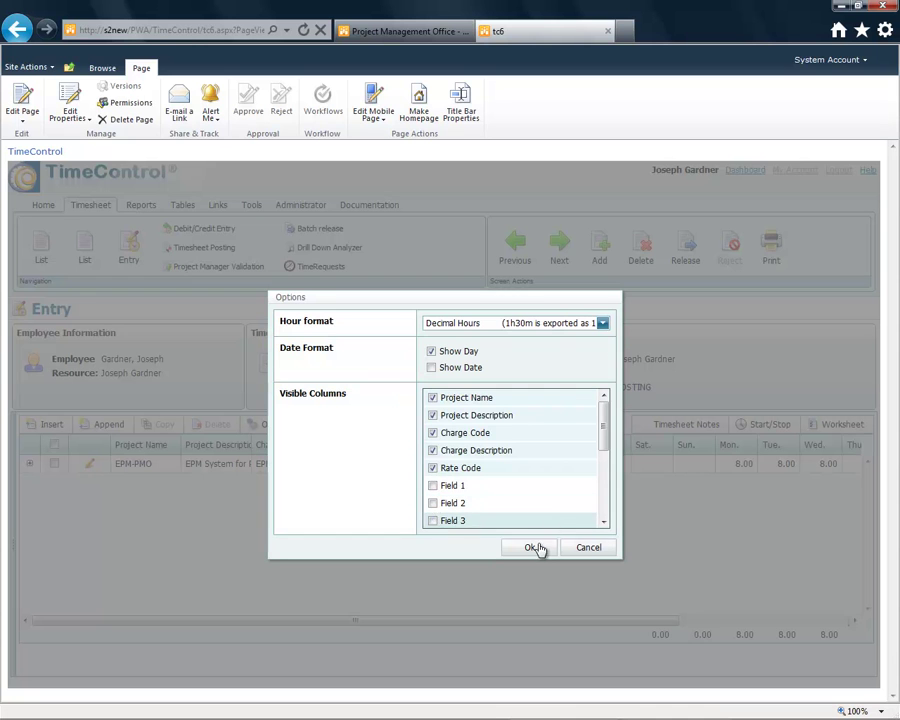
click(535, 548)
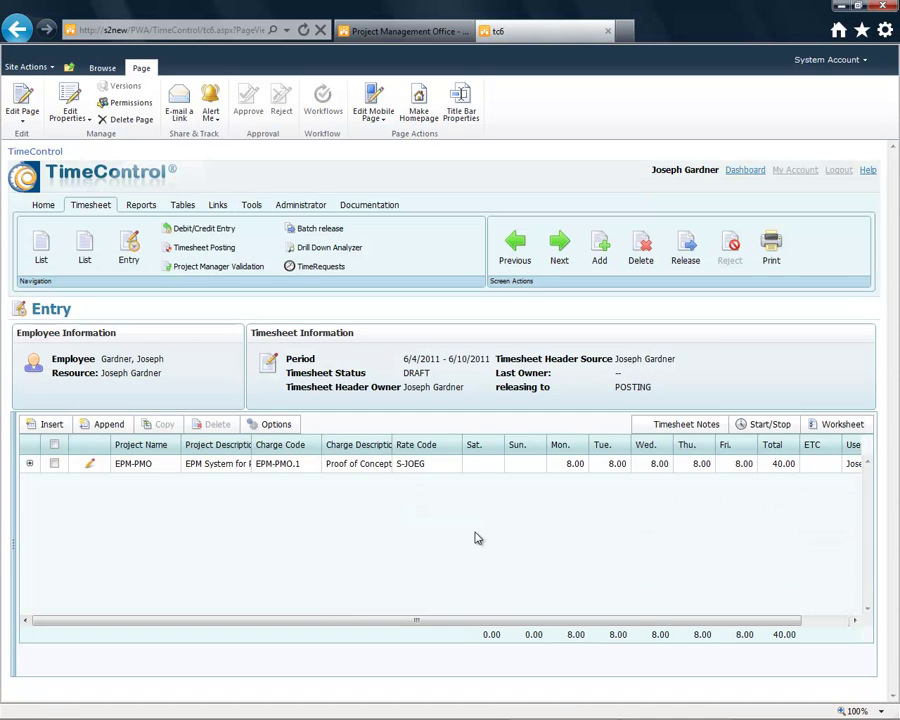
drag(546, 619, 507, 625)
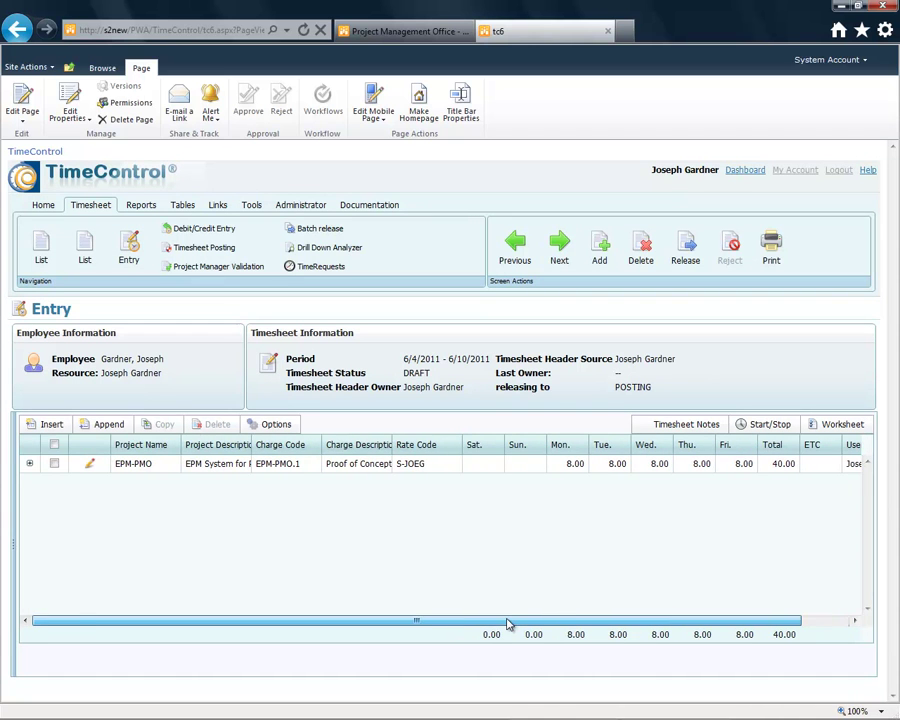
drag(250, 444, 320, 444)
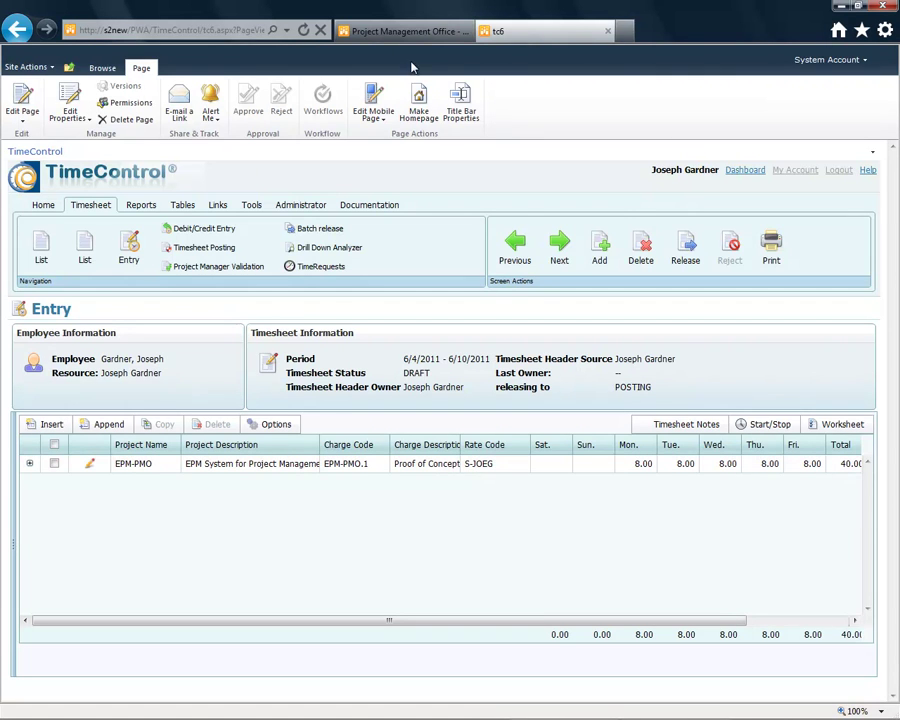
click(404, 31)
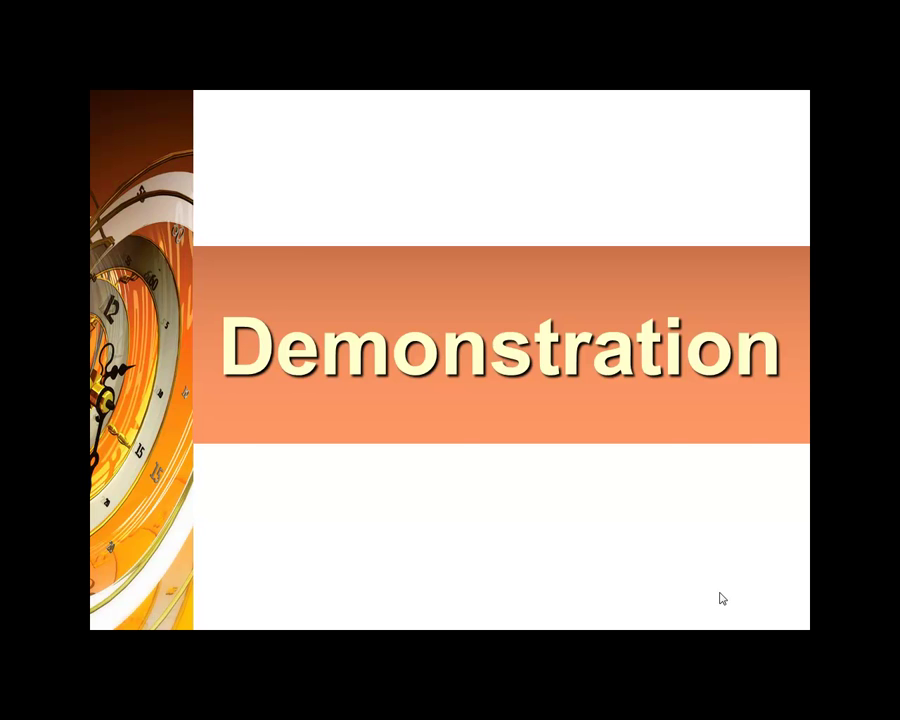
click(723, 598)
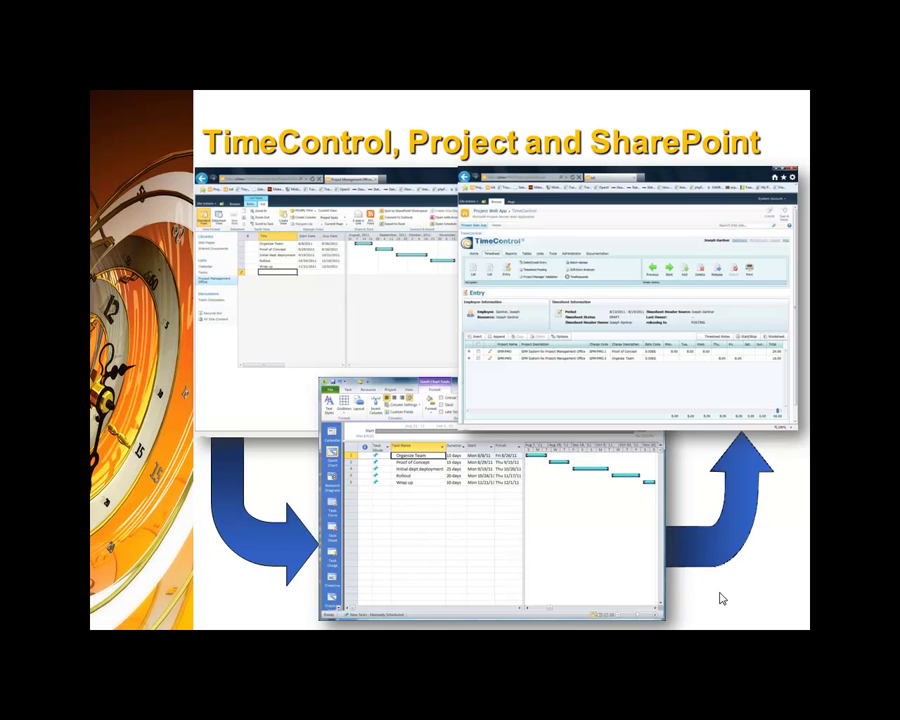